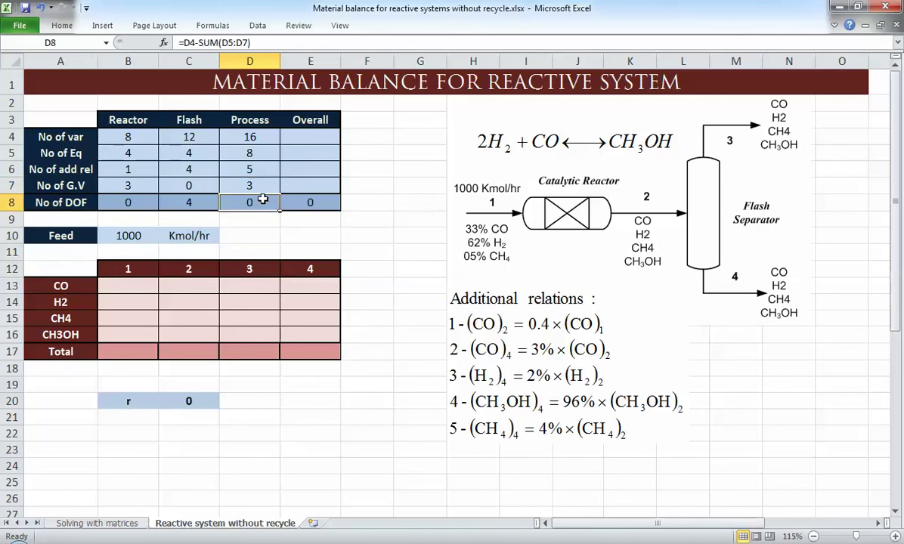
- Enter =11+1, 4, 0 and 3 in the Overall column E4:E7 so DOF shows 5
{"action": "left_click", "coordinate": [302, 131]}
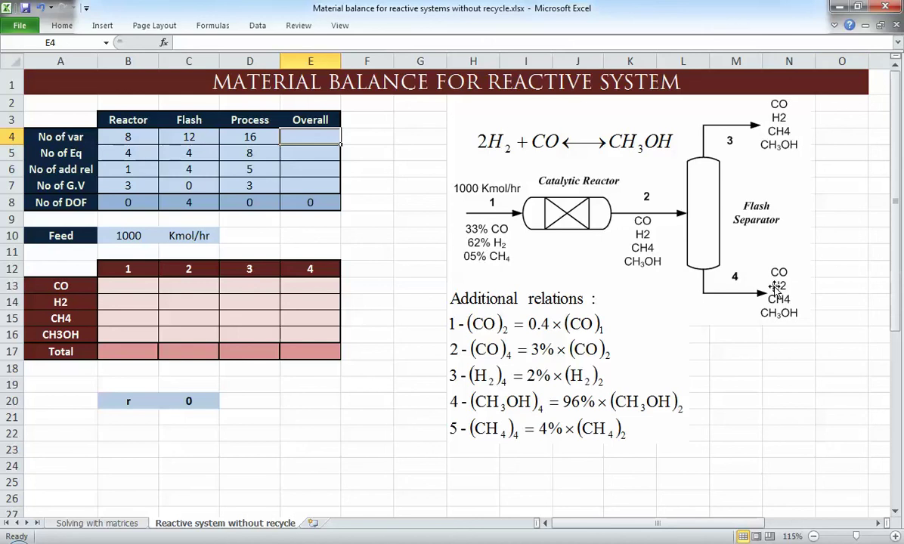
{"action": "type", "text": "="}
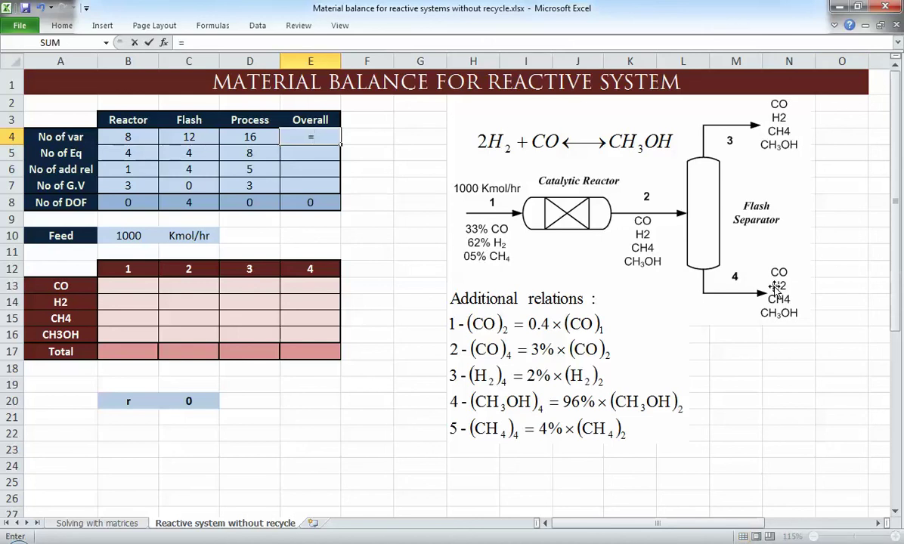
{"action": "type", "text": "11+1"}
{"action": "key", "text": "Return"}
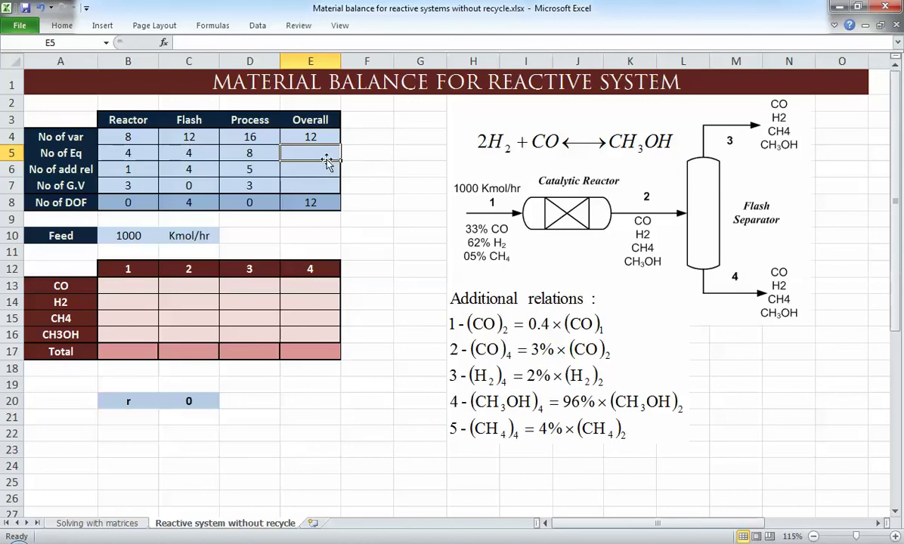
{"action": "type", "text": "4"}
{"action": "key", "text": "Return"}
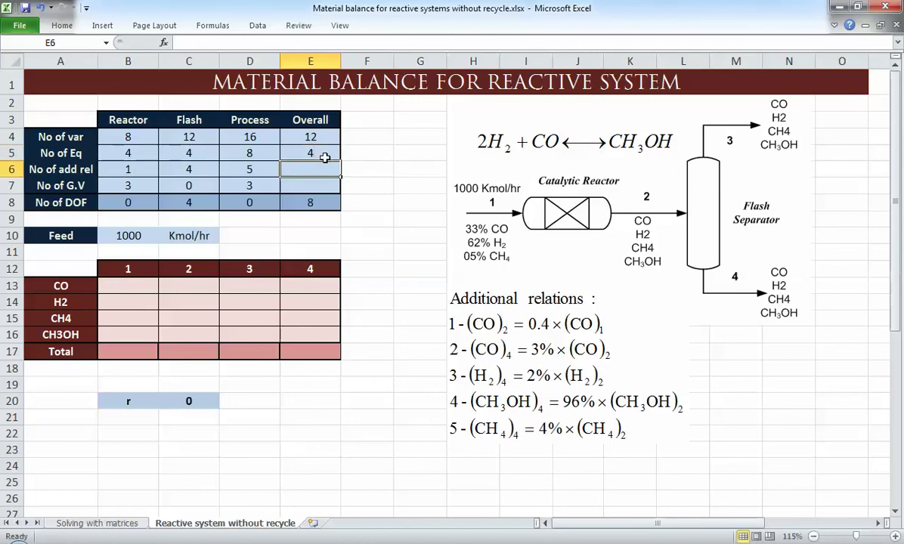
{"action": "type", "text": "0"}
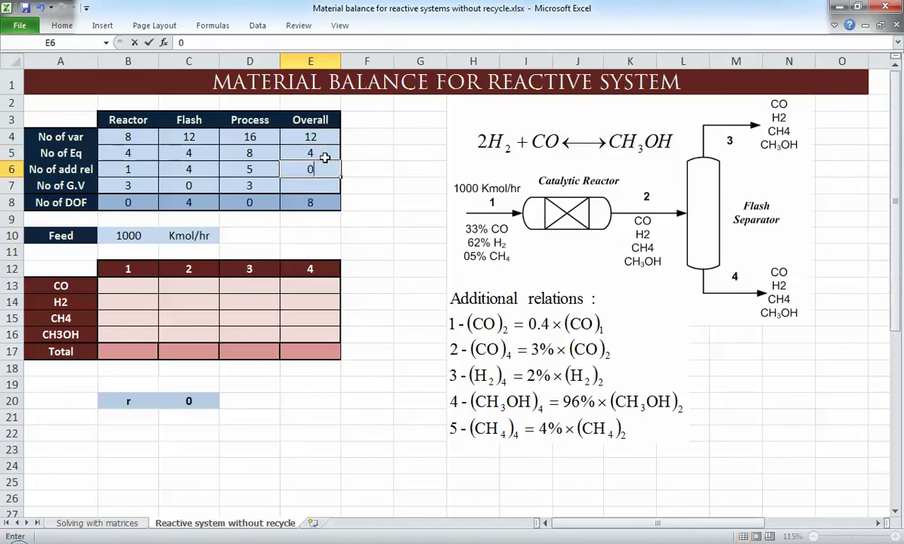
{"action": "key", "text": "Return"}
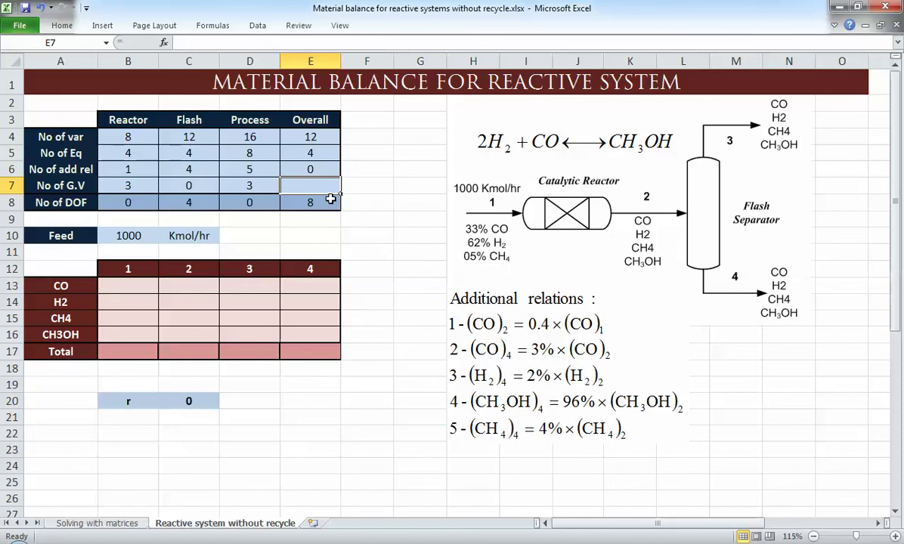
{"action": "type", "text": "3"}
{"action": "key", "text": "Return"}
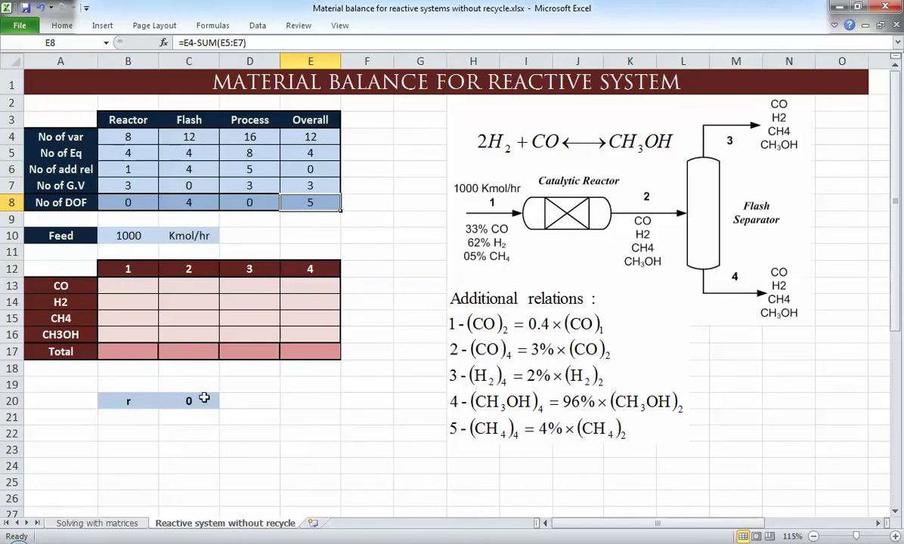
{"action": "left_click", "coordinate": [118, 524]}
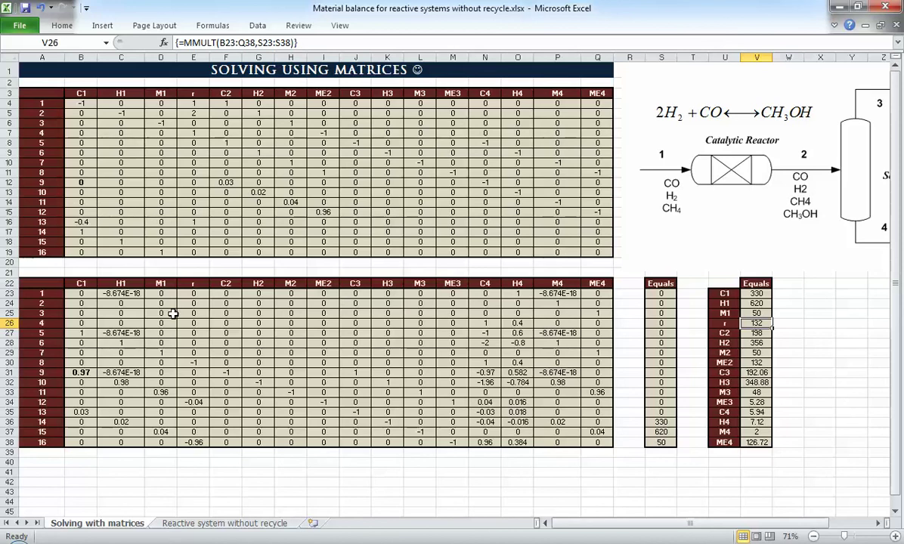
{"action": "left_click", "coordinate": [219, 522]}
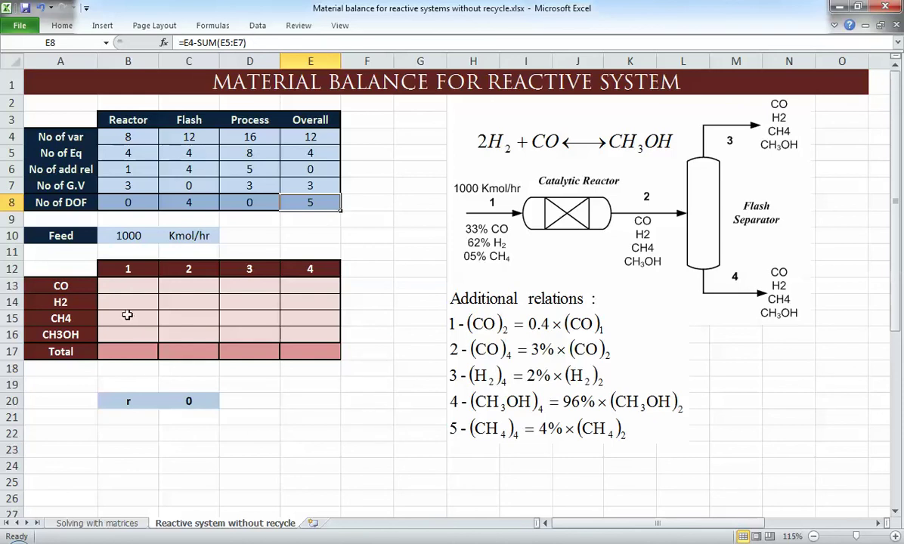
- Clear the old extent r and set stream 1 CO to =33%*B10, giving 330
{"action": "left_click", "coordinate": [125, 285]}
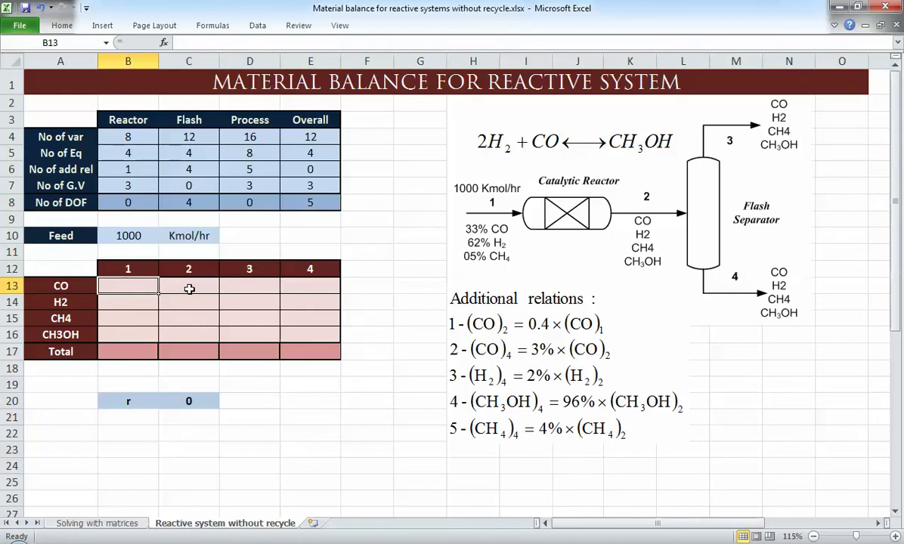
{"action": "left_click", "coordinate": [200, 402]}
{"action": "key", "text": "Delete"}
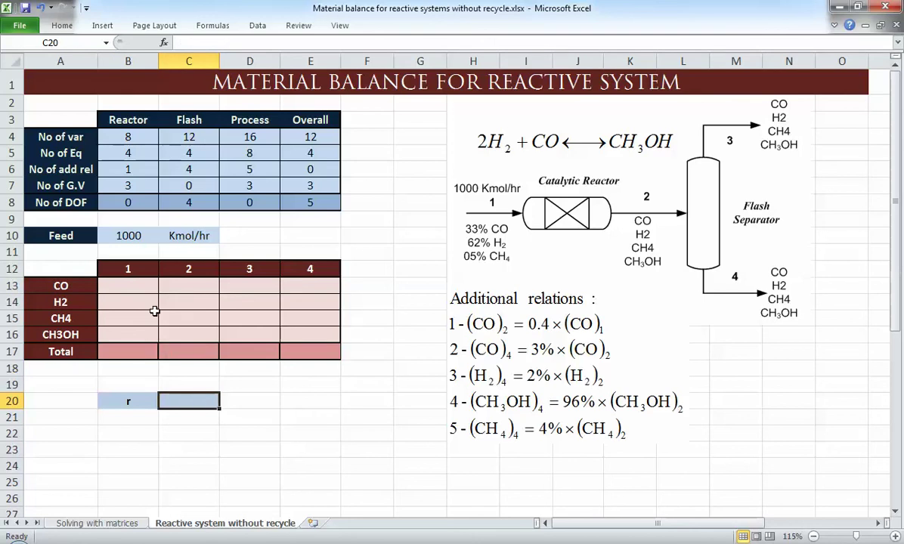
{"action": "left_click", "coordinate": [134, 282]}
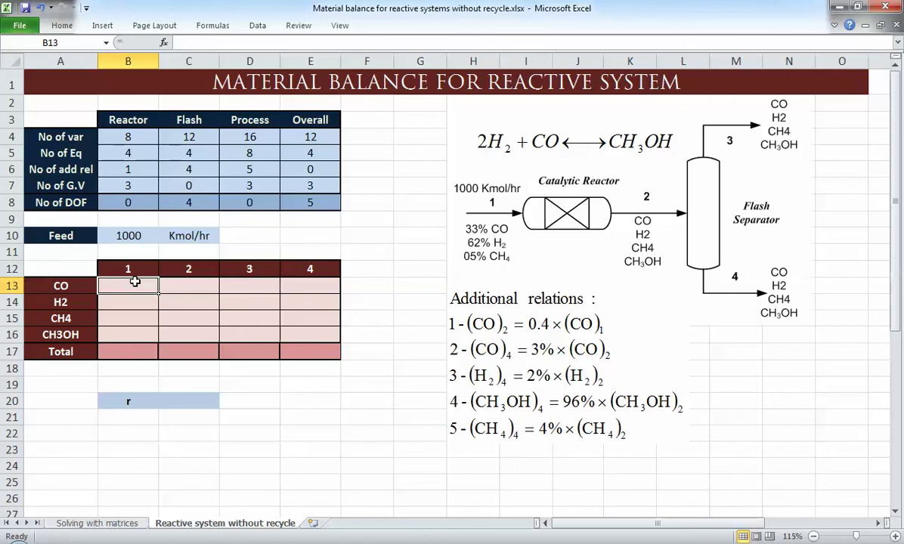
{"action": "type", "text": "=33%*"}
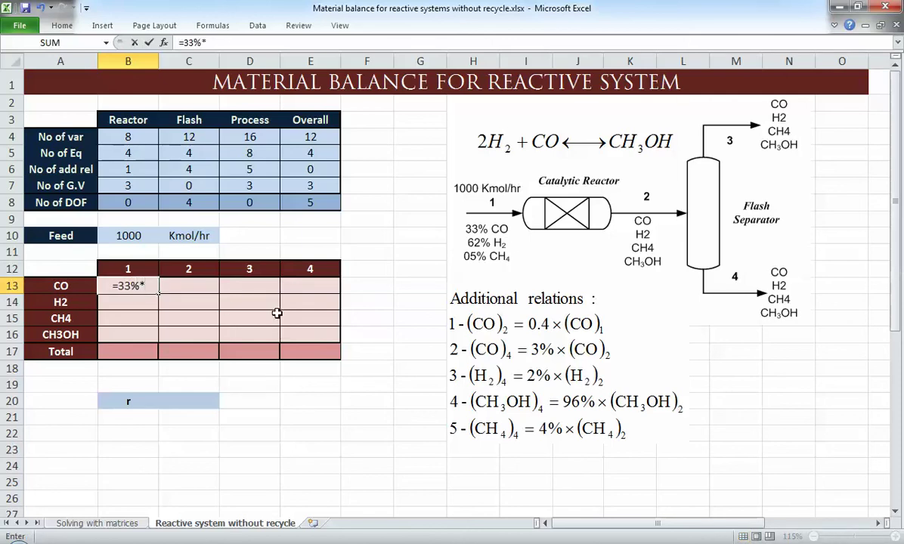
{"action": "left_click", "coordinate": [122, 235]}
{"action": "key", "text": "Return"}
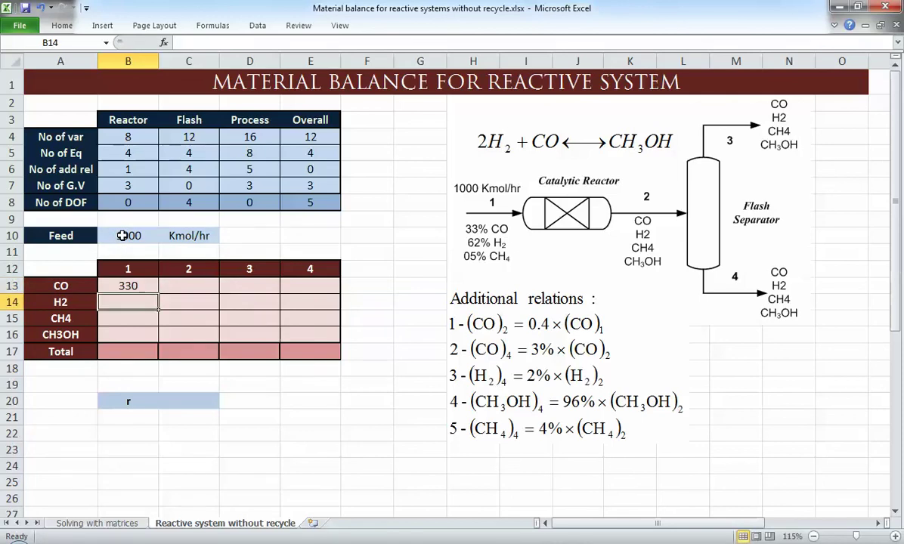
- Set stream 1 H2 to =62%*B10 (620) and CH4 to =5%*B10 (50)
{"action": "type", "text": "=63"}
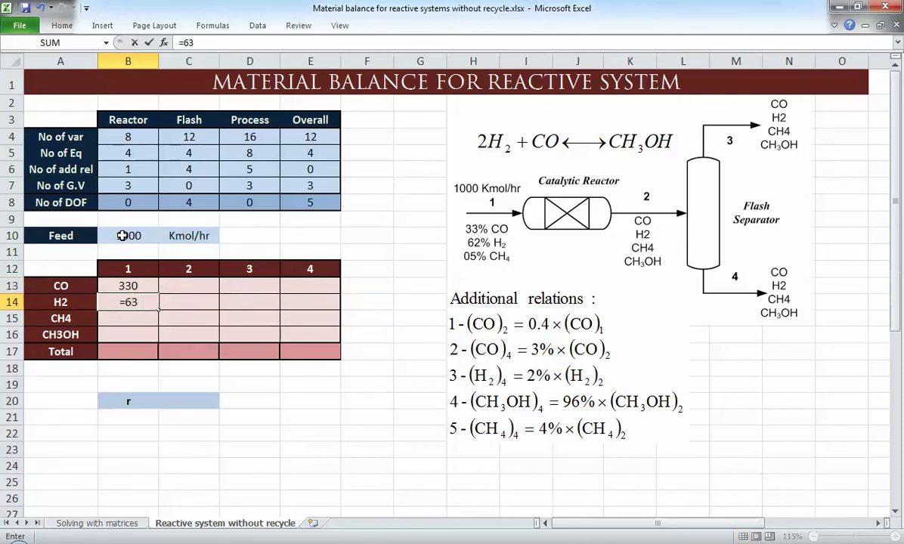
{"action": "key", "text": "BackSpace"}
{"action": "type", "text": "2%*"}
{"action": "key", "text": "Up"}
{"action": "key", "text": "Up"}
{"action": "key", "text": "Up"}
{"action": "key", "text": "Up"}
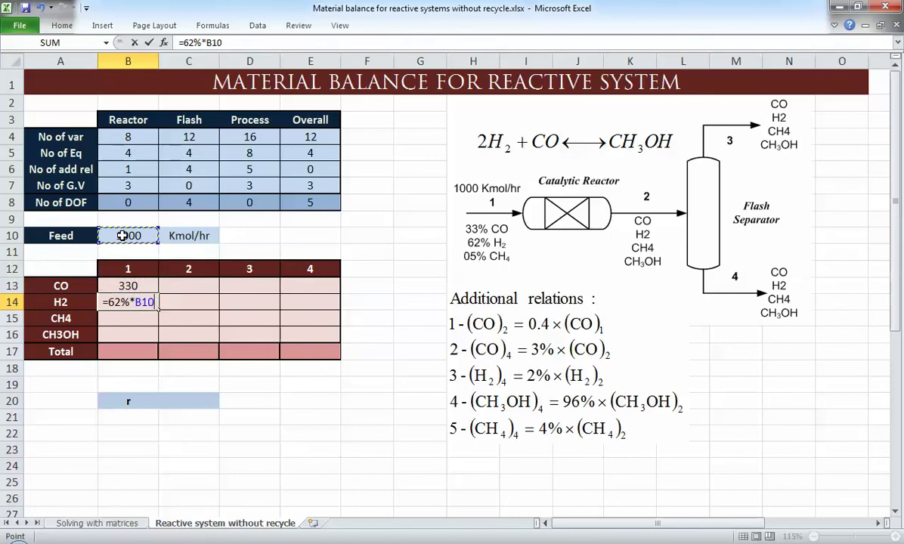
{"action": "key", "text": "Return"}
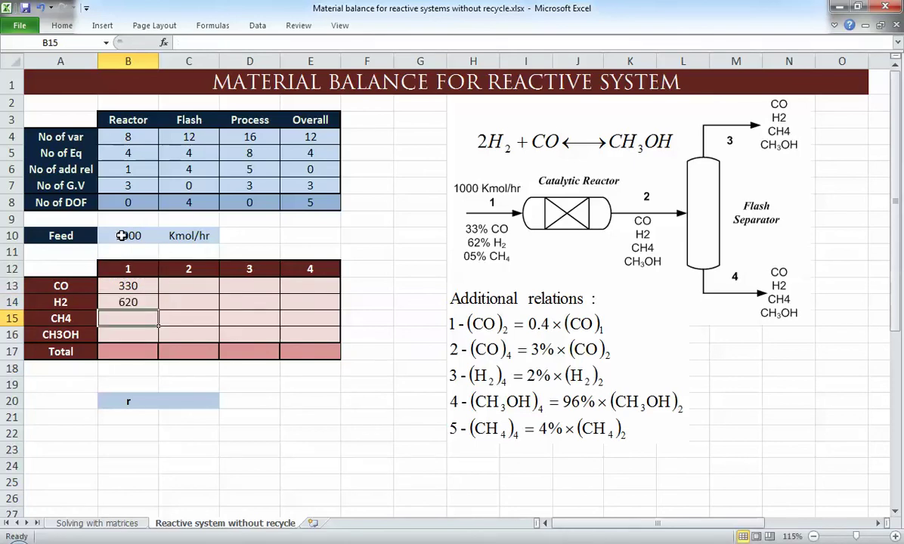
{"action": "type", "text": "=5"}
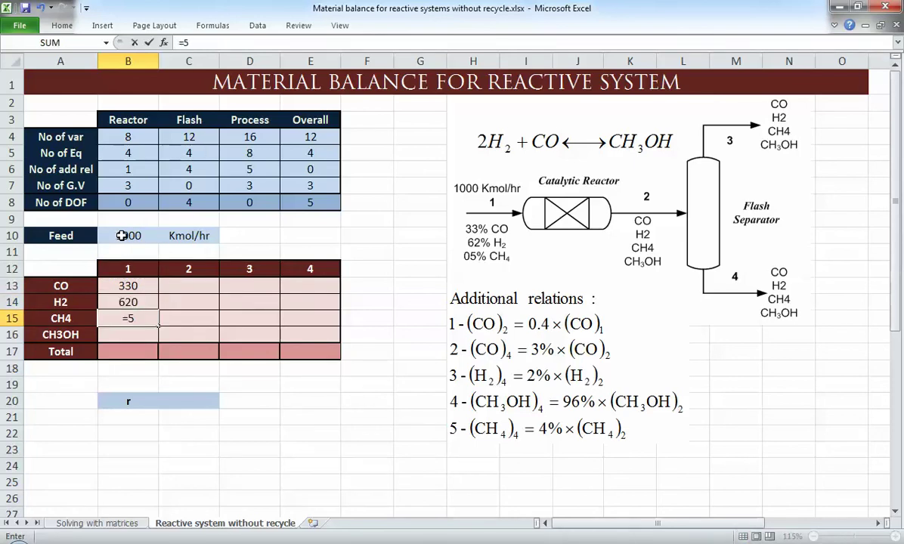
{"action": "key", "text": "BackSpace"}
{"action": "type", "text": "5%*"}
{"action": "key", "text": "Up"}
{"action": "key", "text": "Up"}
{"action": "key", "text": "Up"}
{"action": "key", "text": "Up"}
{"action": "key", "text": "Up"}
{"action": "key", "text": "Return"}
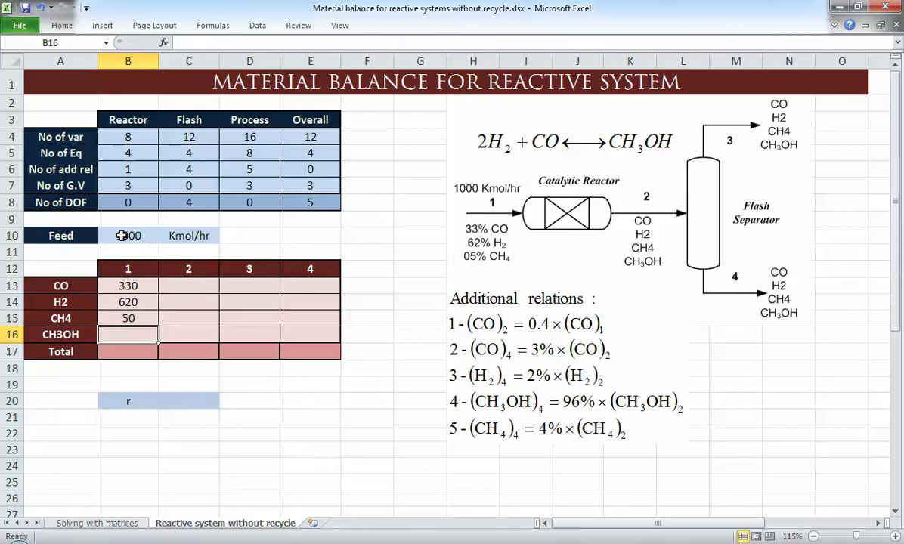
- Enter 0 for stream 1 CH3OH and total B13:B16 with =SUM, giving 1000
{"action": "type", "text": "0"}
{"action": "key", "text": "Return"}
{"action": "type", "text": "="}
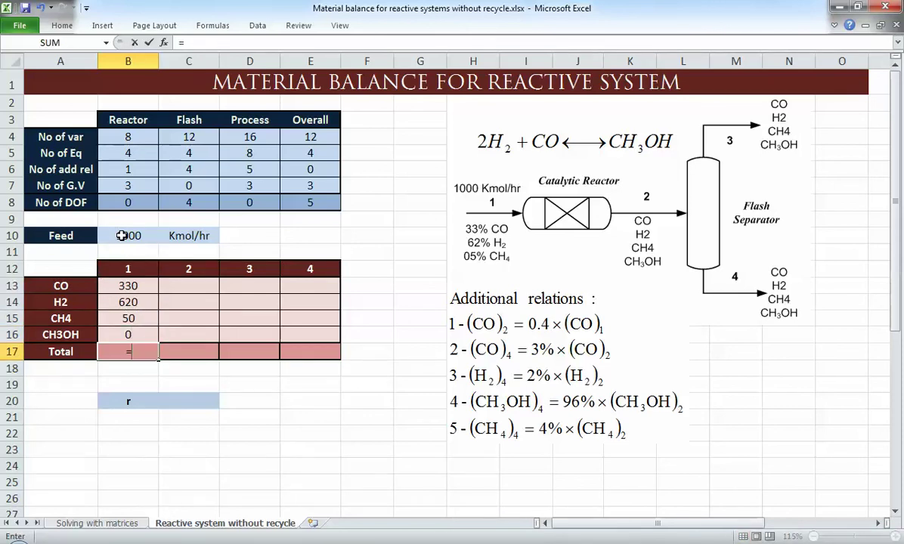
{"action": "type", "text": "sum("}
{"action": "key", "text": "Up"}
{"action": "key", "text": "shift+Up"}
{"action": "key", "text": "shift+Up"}
{"action": "key", "text": "shift+Up"}
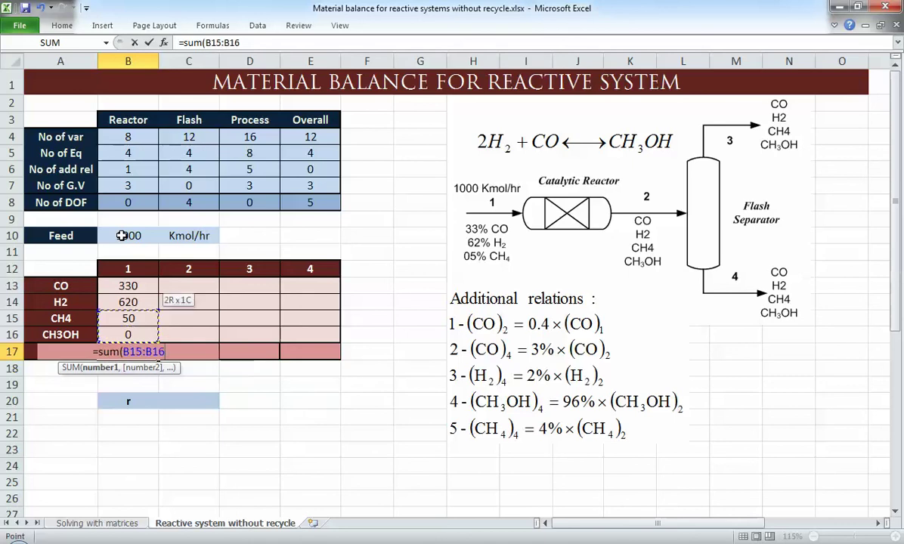
{"action": "type", "text": ")"}
{"action": "key", "text": "ctrl+Return"}
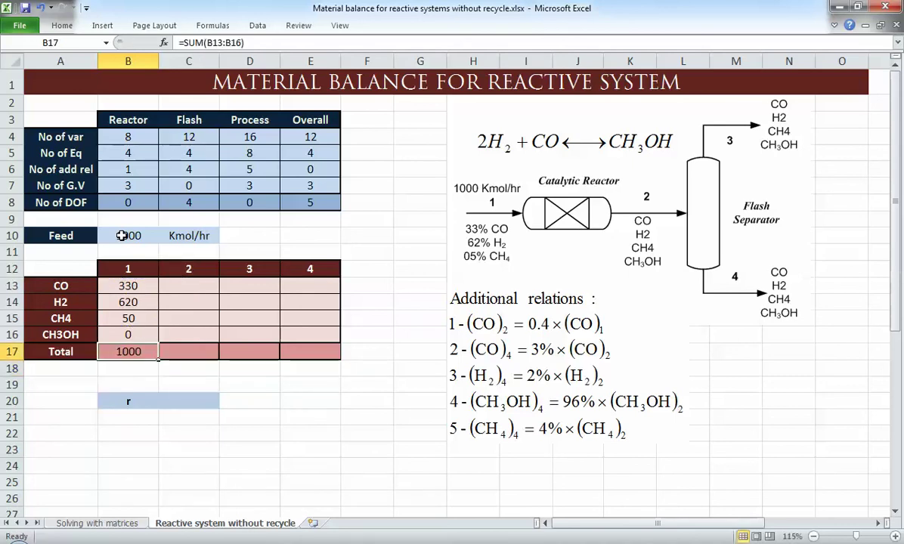
{"action": "key", "text": "Right"}
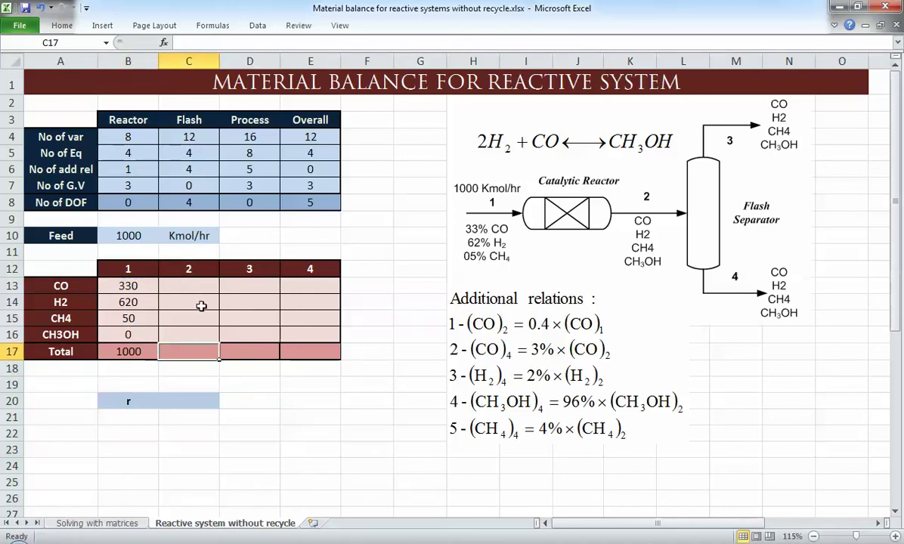
- Copy the stream 1 total formula across row 17 to stream 4
{"action": "left_click", "coordinate": [139, 351]}
{"action": "left_click_drag", "start_coordinate": [158, 360], "coordinate": [310, 360]}
{"action": "left_click", "coordinate": [186, 287]}
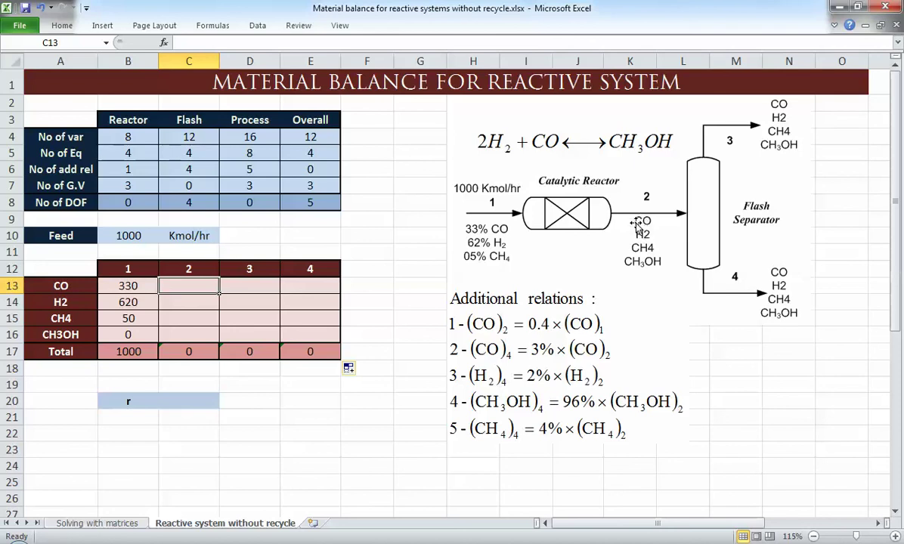
- Set reaction extent r in C20 to =60%*B13, giving 198
{"action": "left_click", "coordinate": [178, 402]}
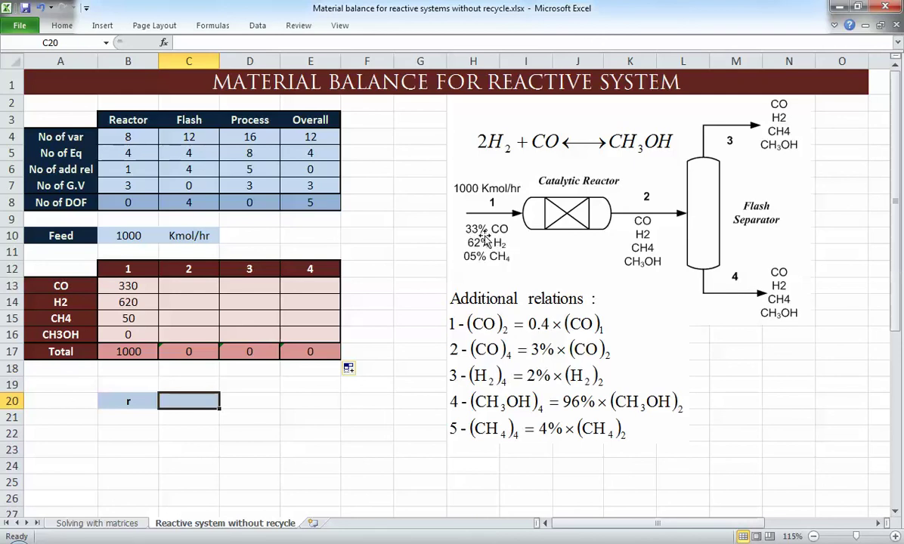
{"action": "type", "text": "="}
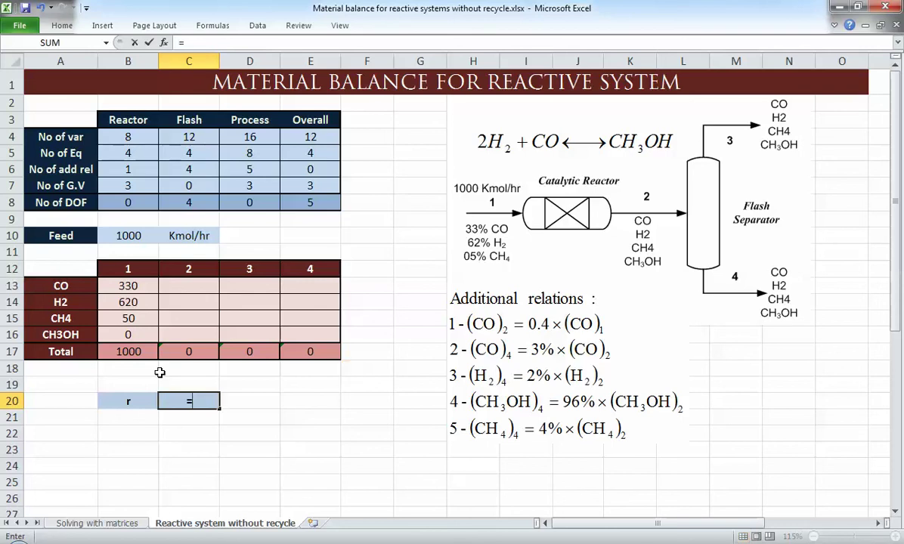
{"action": "type", "text": "60%*"}
{"action": "left_click", "coordinate": [132, 286]}
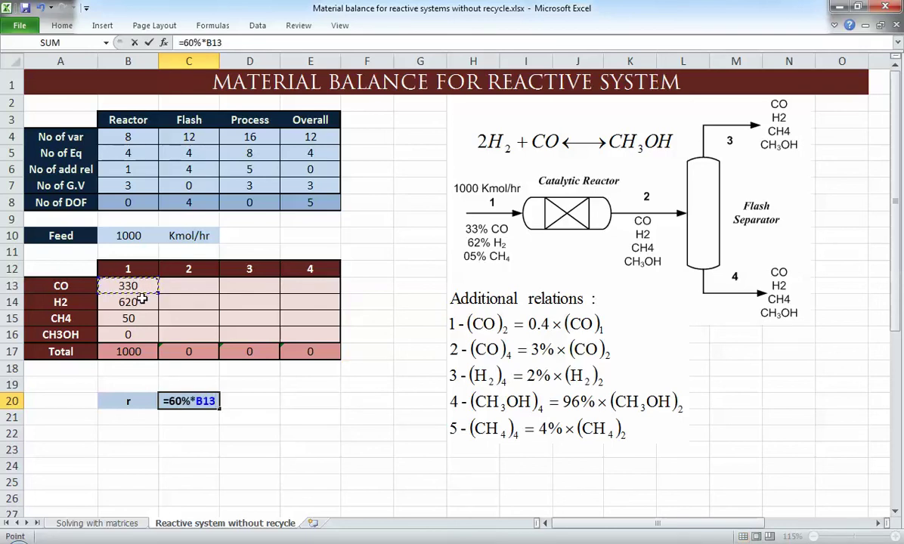
{"action": "key", "text": "Return"}
{"action": "key", "text": "Up"}
{"action": "key", "text": "Right"}
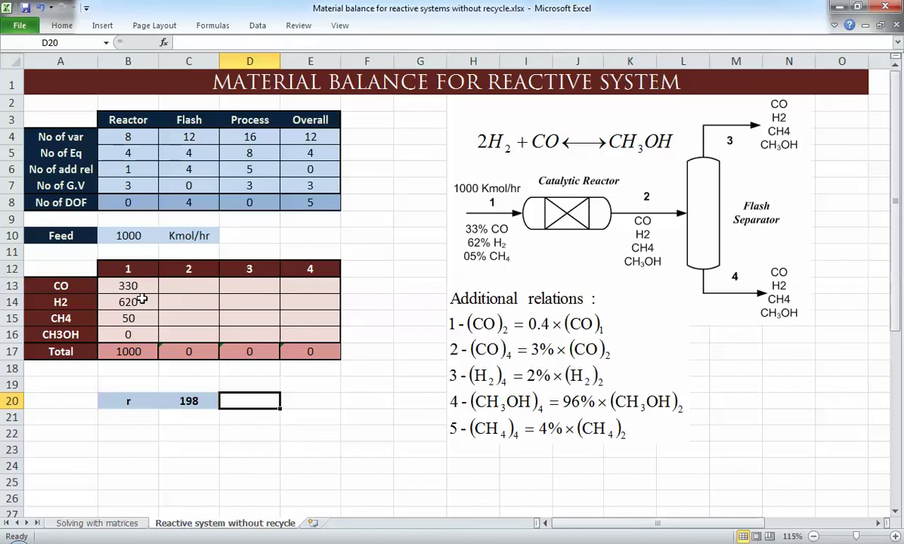
- Begin the stream 2 CO formula in C13 as =B13-
{"action": "left_click", "coordinate": [212, 288]}
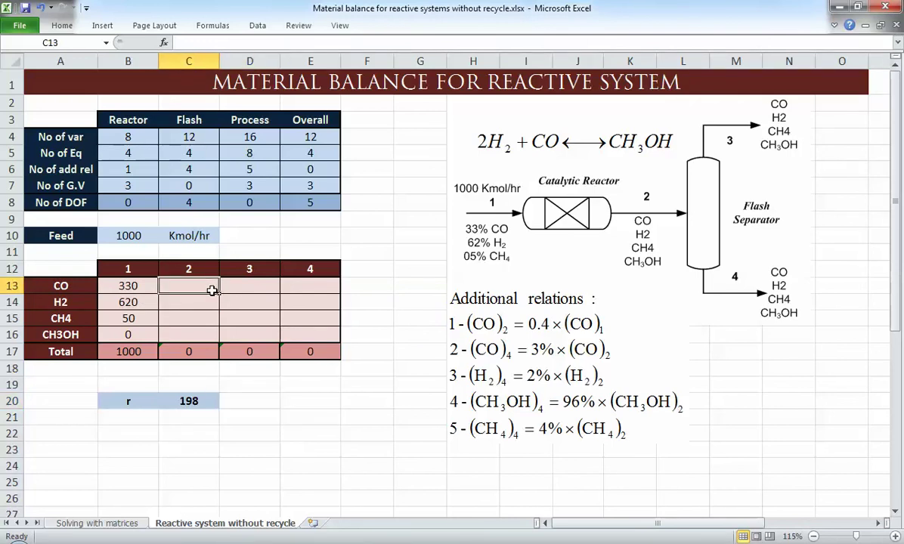
{"action": "type", "text": "="}
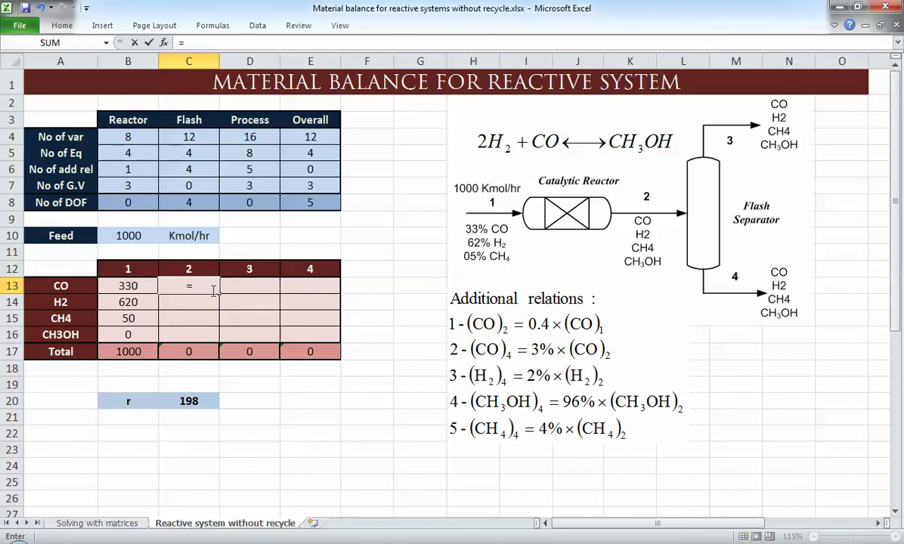
{"action": "key", "text": "Left"}
{"action": "type", "text": "-"}
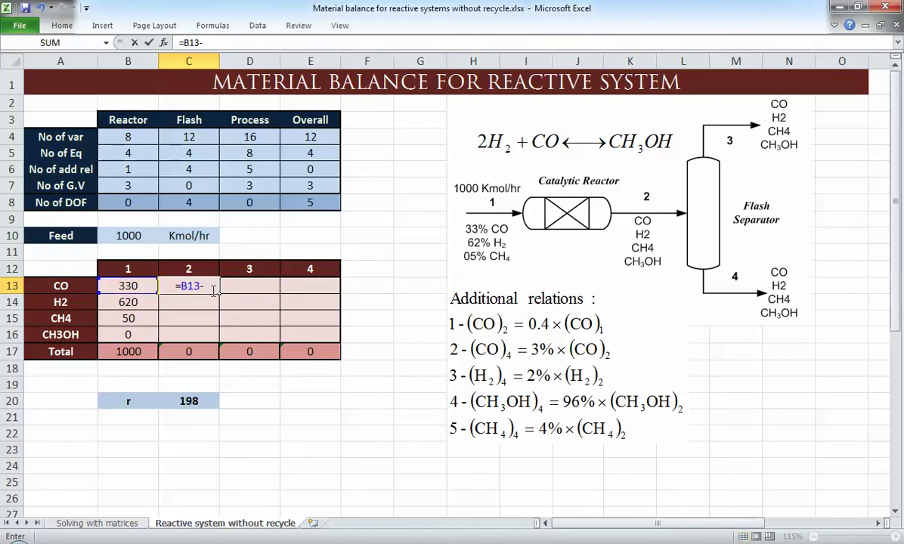
- Set stream 2 CO to =B13-C20 (132) and H2 to =B14-2*C20 (224)
{"action": "key", "text": "Down"}
{"action": "key", "text": "Down"}
{"action": "key", "text": "Down"}
{"action": "key", "text": "Down"}
{"action": "key", "text": "Down"}
{"action": "key", "text": "Down"}
{"action": "key", "text": "Down"}
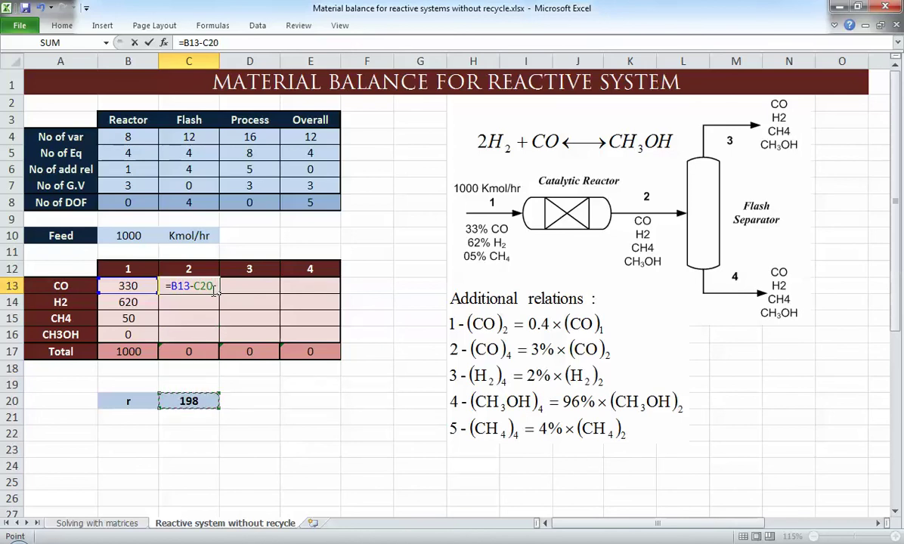
{"action": "key", "text": "Return"}
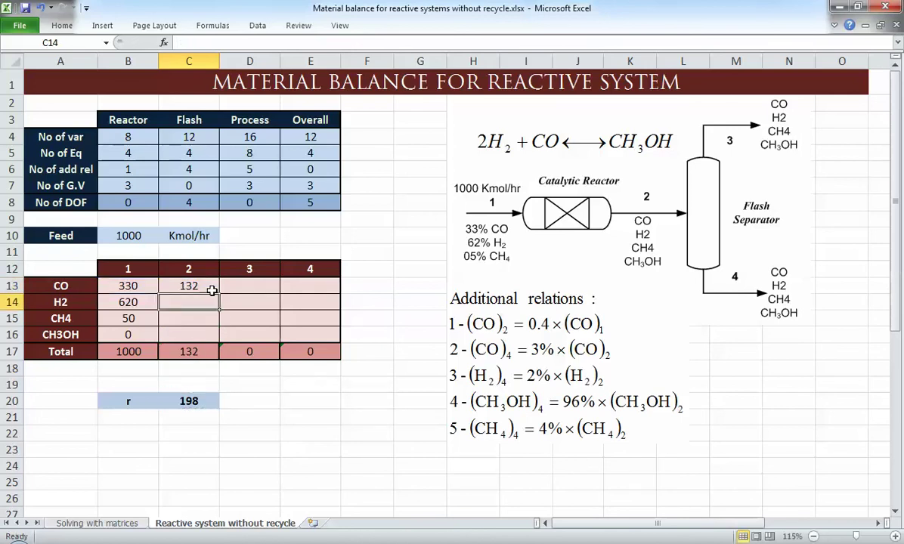
{"action": "type", "text": "="}
{"action": "key", "text": "Left"}
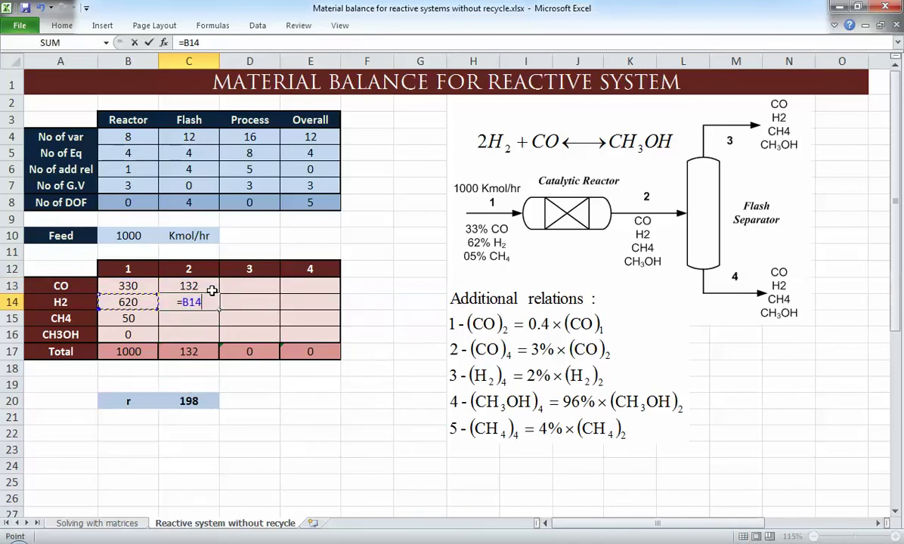
{"action": "type", "text": "-@("}
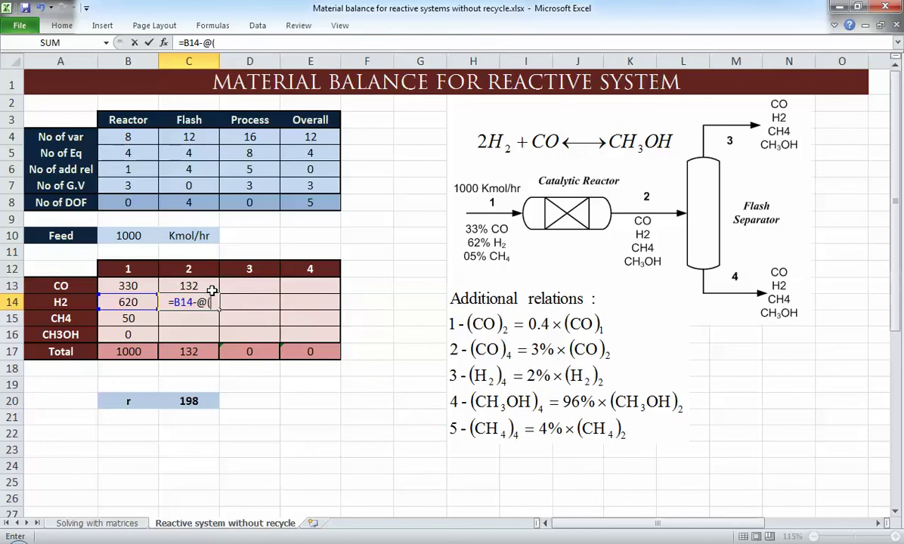
{"action": "key", "text": "BackSpace"}
{"action": "key", "text": "BackSpace"}
{"action": "key", "text": "BackSpace"}
{"action": "type", "text": "-2"}
{"action": "key", "text": "Down"}
{"action": "key", "text": "Down"}
{"action": "key", "text": "Down"}
{"action": "key", "text": "Down"}
{"action": "key", "text": "Down"}
{"action": "key", "text": "Down"}
{"action": "key", "text": "ctrl+Down"}
{"action": "key", "text": "ctrl+Up"}
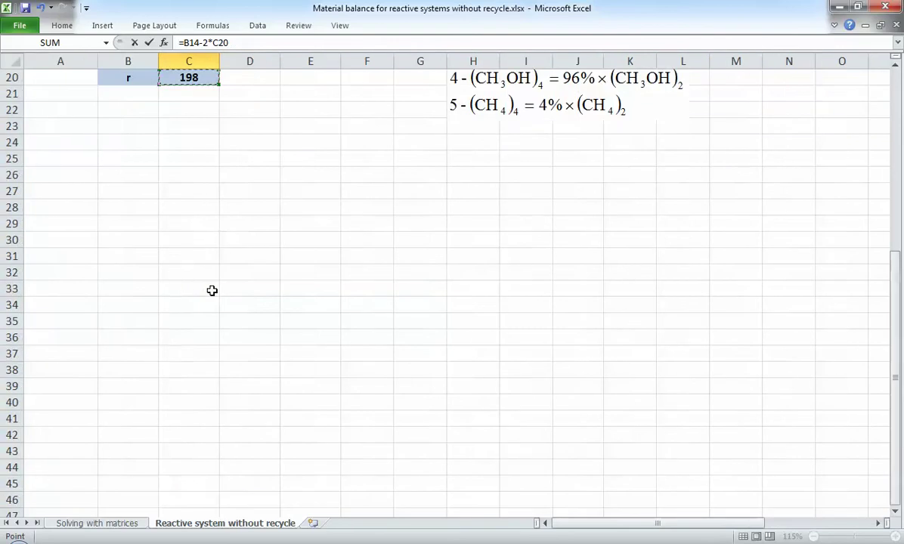
{"action": "key", "text": "Return"}
- Set stream 2 CH4 to =B15 (50) and CH3OH to =B16+C20 (198)
{"action": "scroll", "coordinate": [212, 291], "scroll_direction": "up", "scroll_amount": 2}
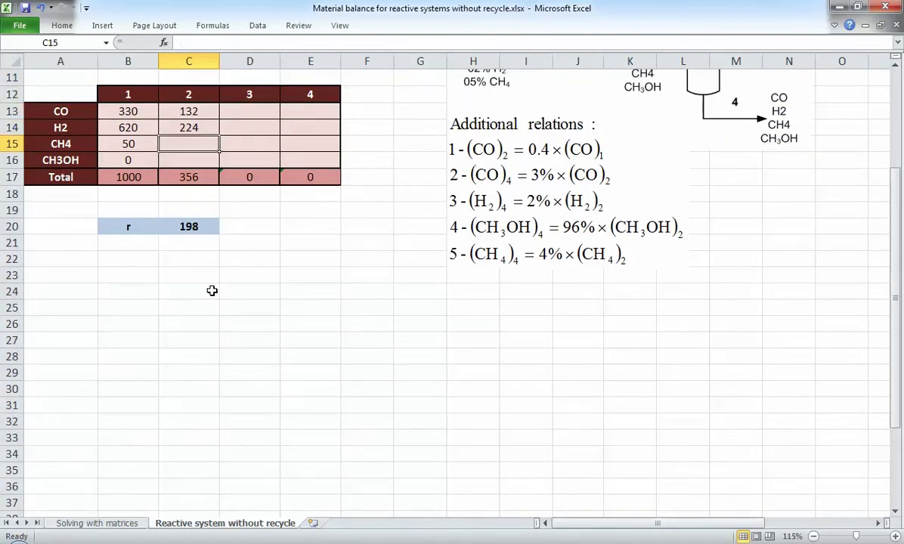
{"action": "scroll", "coordinate": [212, 290], "scroll_direction": "up", "scroll_amount": 3}
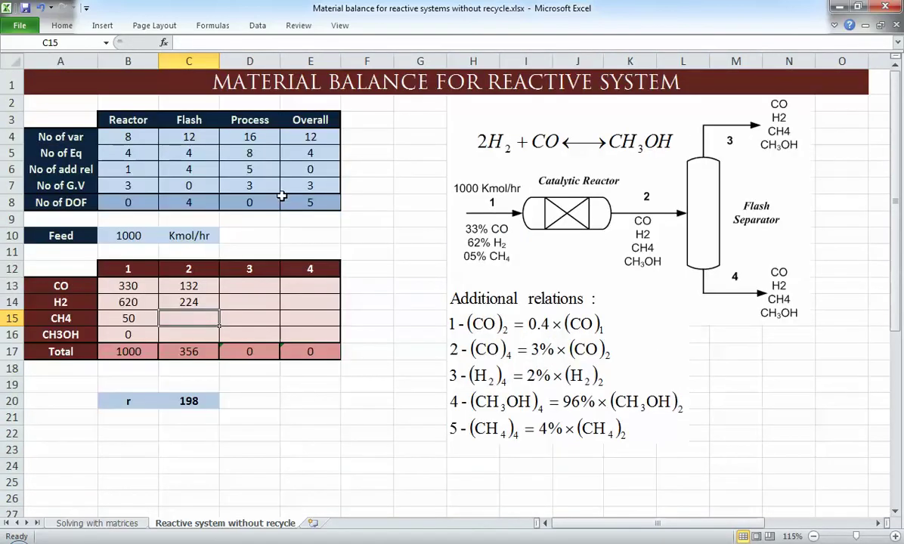
{"action": "type", "text": "="}
{"action": "key", "text": "Left"}
{"action": "key", "text": "Return"}
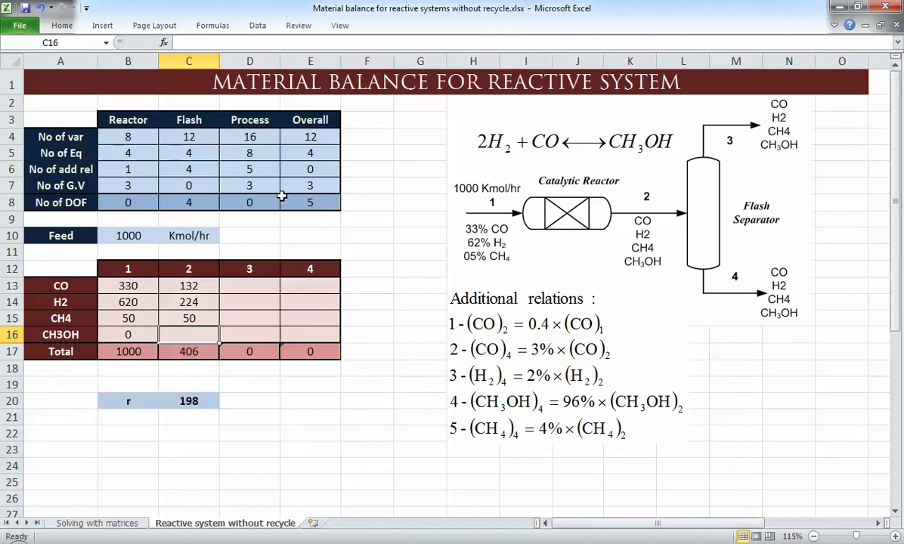
{"action": "type", "text": "="}
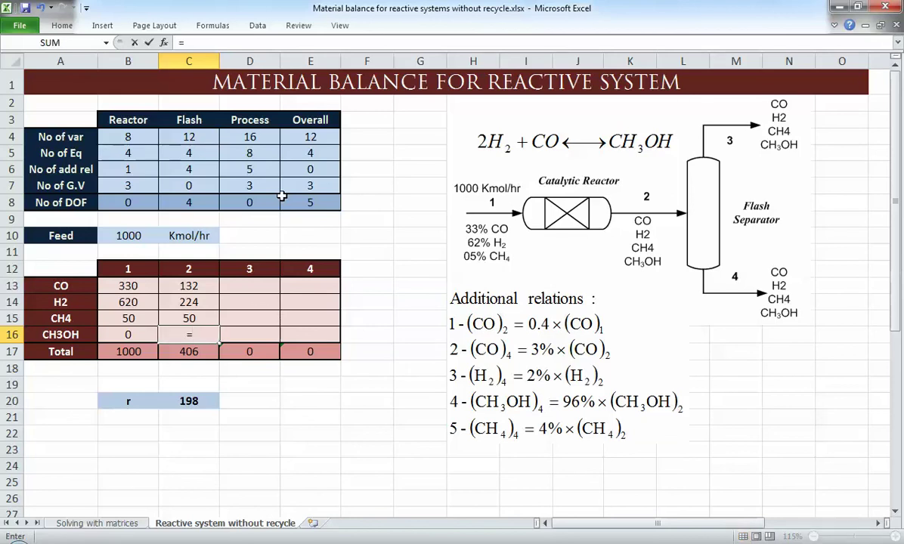
{"action": "key", "text": "Left"}
{"action": "type", "text": "+"}
{"action": "key", "text": "Down"}
{"action": "key", "text": "Down"}
{"action": "key", "text": "Down"}
{"action": "key", "text": "Down"}
{"action": "key", "text": "Return"}
{"action": "key", "text": "Right"}
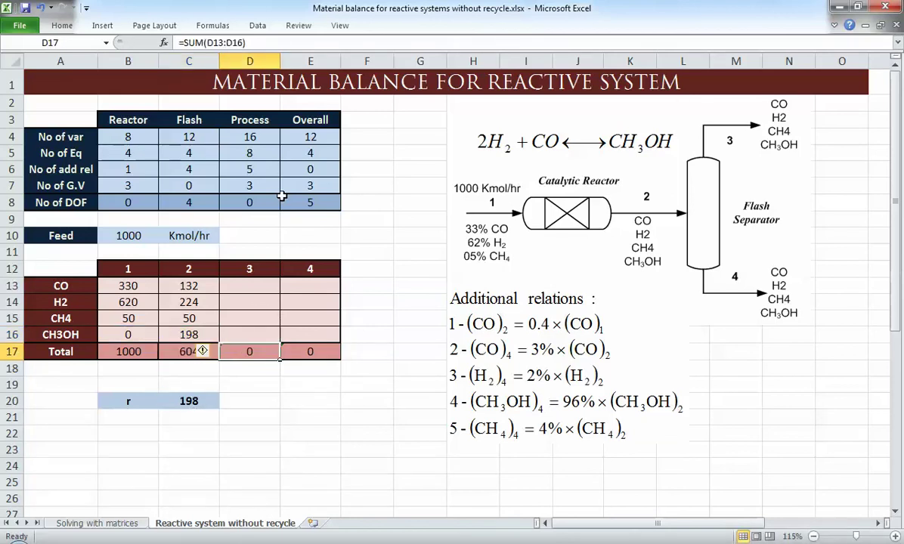
{"action": "key", "text": "Up"}
{"action": "key", "text": "Up"}
{"action": "key", "text": "Up"}
{"action": "key", "text": "Up"}
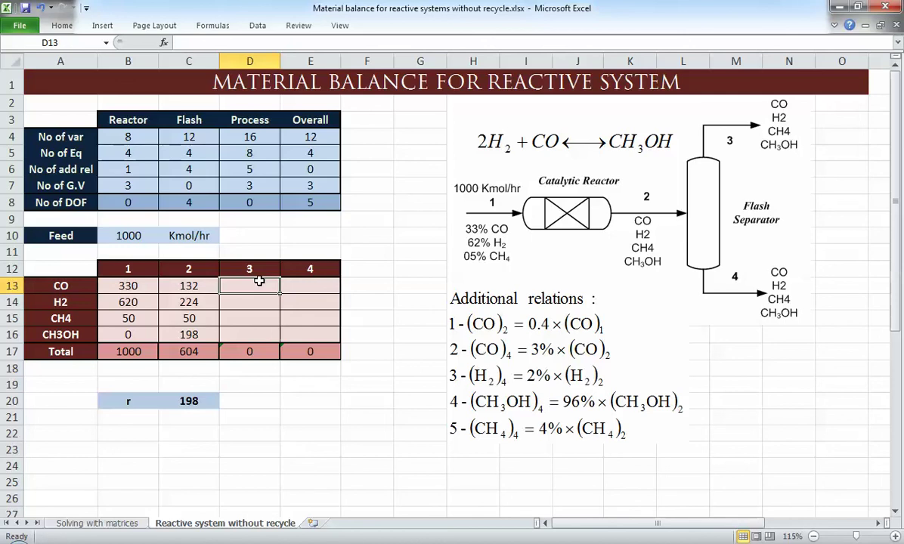
- Set stream 4 CO to =3%*C13 (3.96) and H2 to =2%*C14 (4.48)
{"action": "key", "text": "Right"}
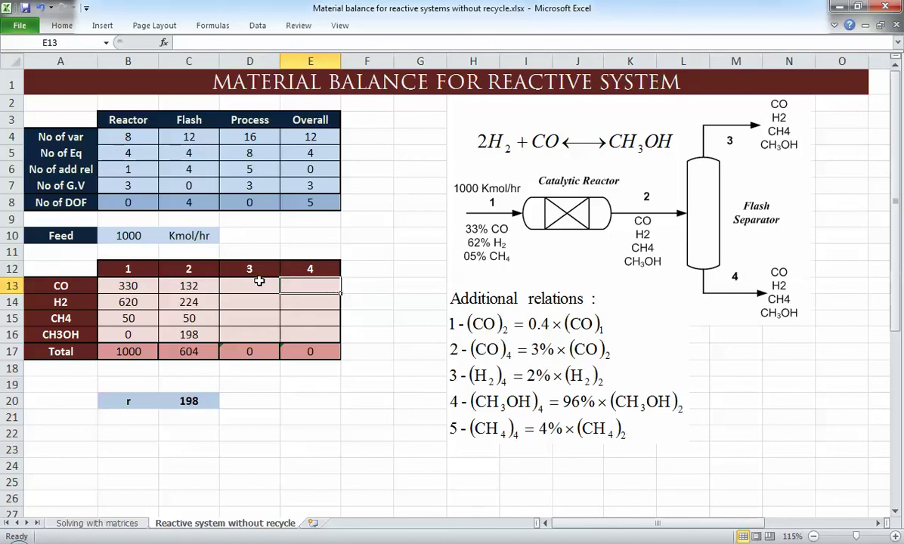
{"action": "type", "text": "="}
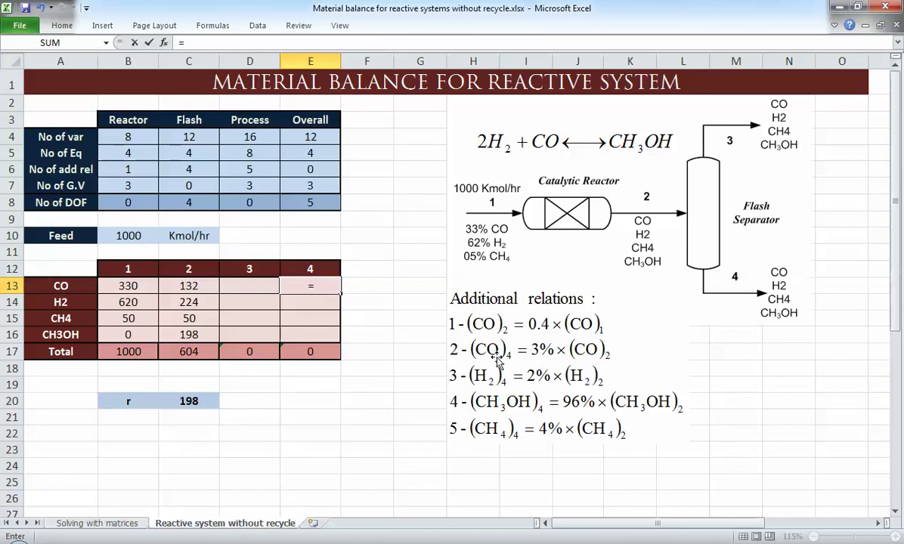
{"action": "type", "text": "3%*C13"}
{"action": "key", "text": "Return"}
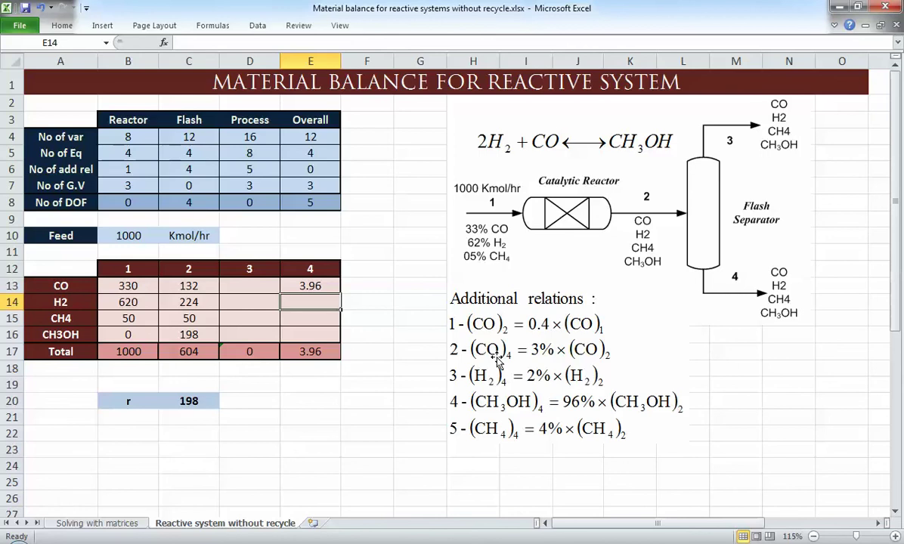
{"action": "type", "text": "="}
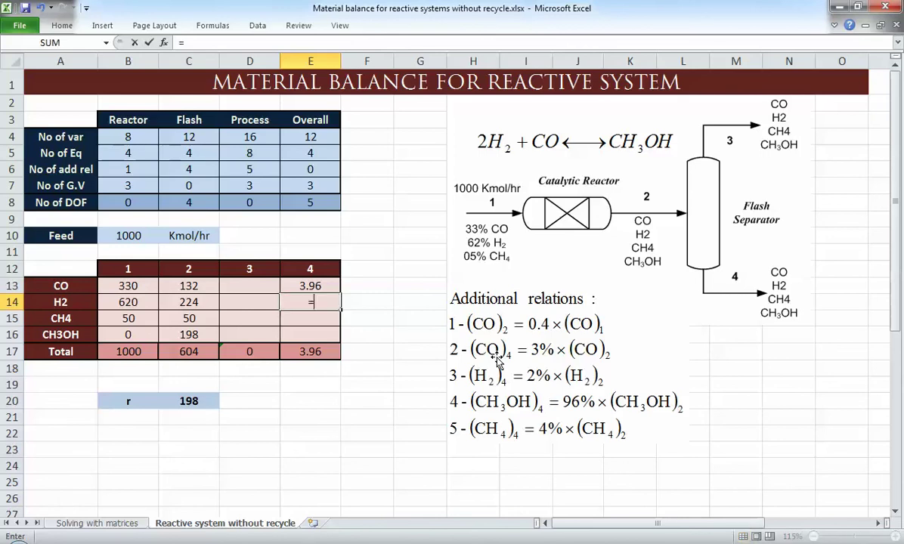
{"action": "type", "text": "2%*"}
{"action": "key", "text": "Left"}
{"action": "key", "text": "Left"}
{"action": "key", "text": "Return"}
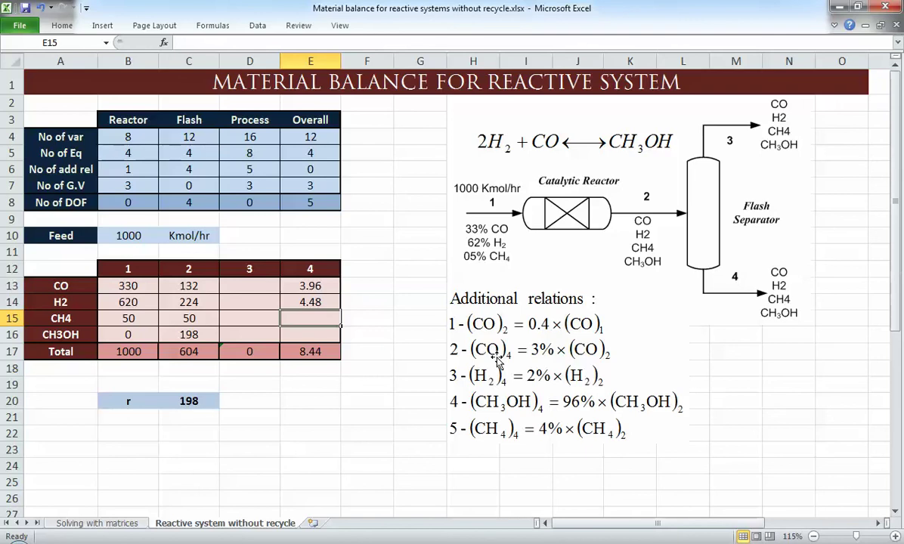
- Set stream 4 CH4 to =4%*B15 (2) and CH3OH to =96%*C16 (190.08)
{"action": "type", "text": "=4%"}
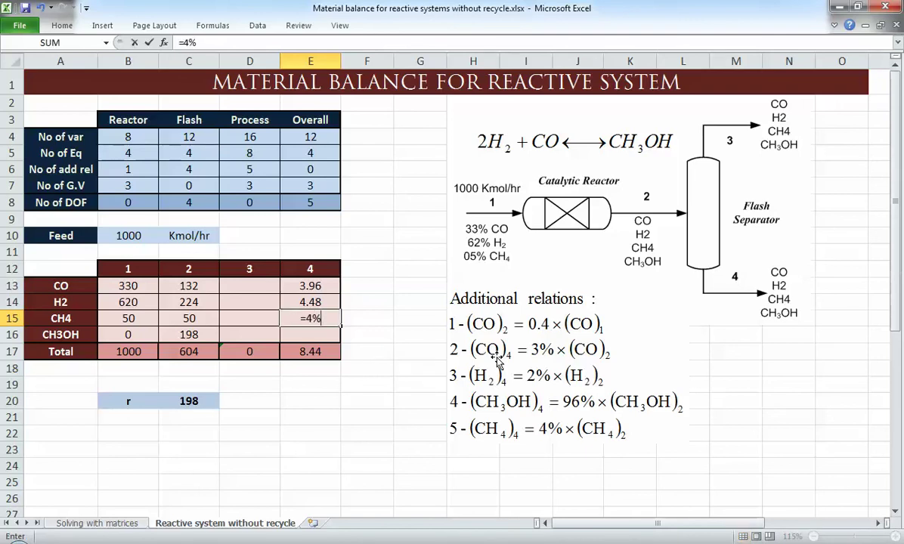
{"action": "type", "text": "*"}
{"action": "key", "text": "Left"}
{"action": "key", "text": "Left"}
{"action": "key", "text": "Left"}
{"action": "key", "text": "Return"}
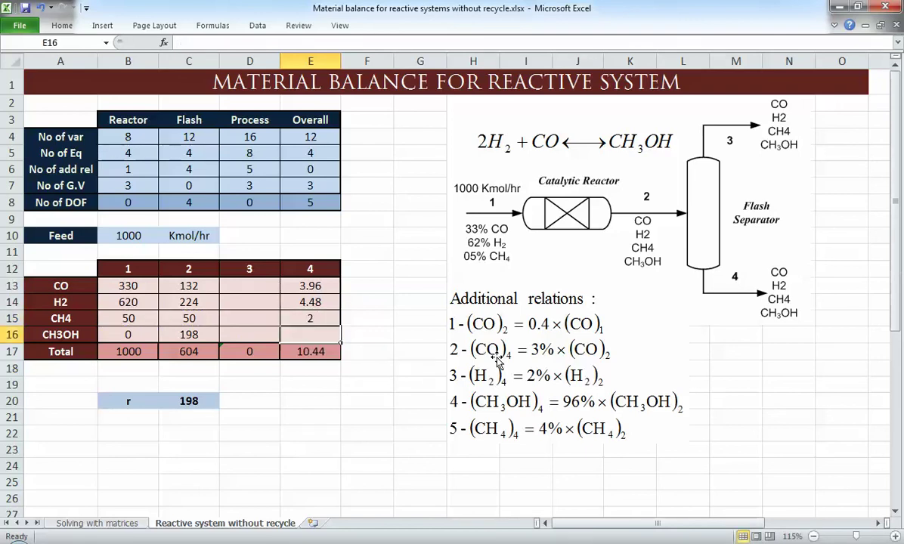
{"action": "type", "text": "=96"}
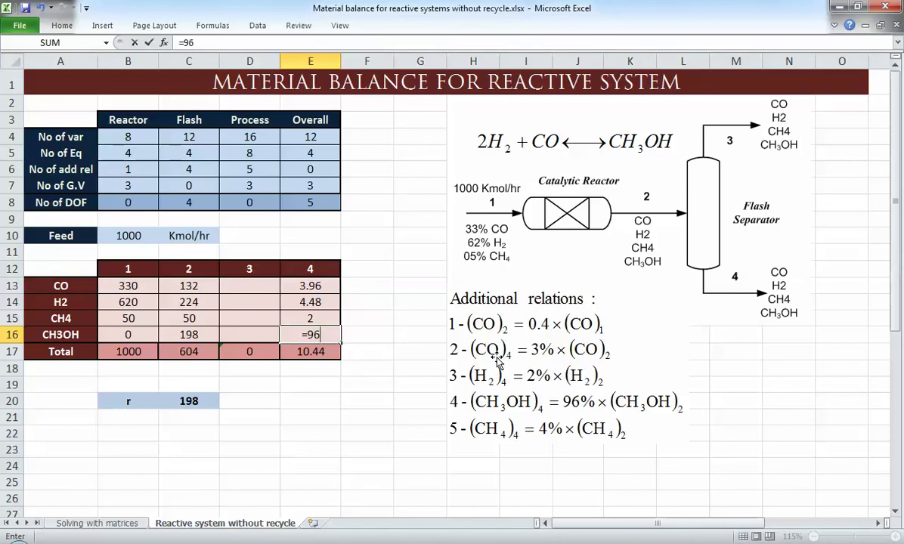
{"action": "type", "text": "%*C16"}
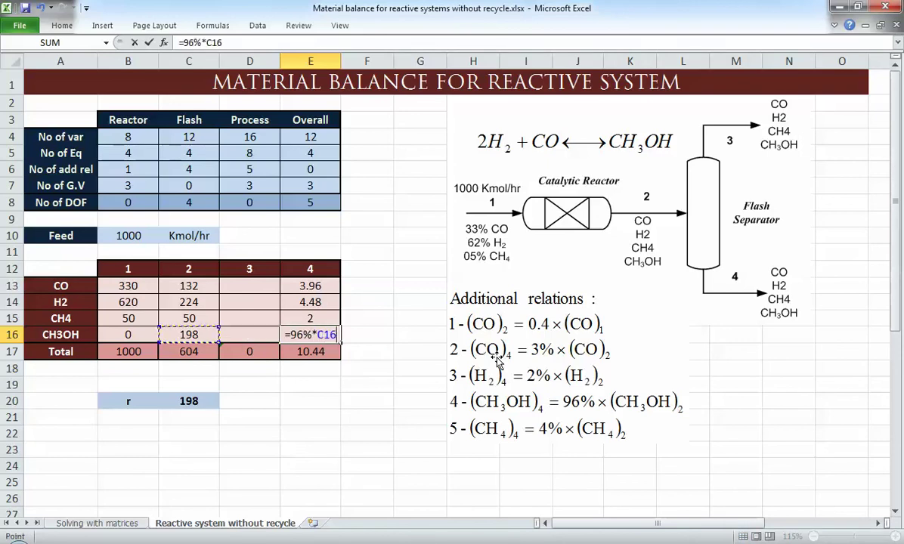
{"action": "key", "text": "Return"}
{"action": "key", "text": "Left"}
{"action": "key", "text": "Up"}
{"action": "key", "text": "Up"}
{"action": "key", "text": "Up"}
{"action": "key", "text": "Up"}
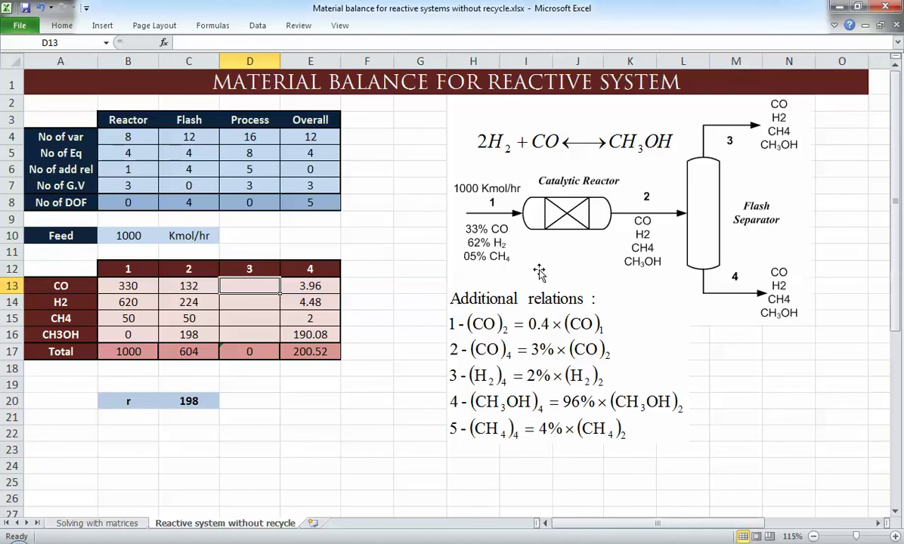
- Enter =C13-E13 in D13 for stream 3 CO (128.04) and copy it
{"action": "type", "text": "="}
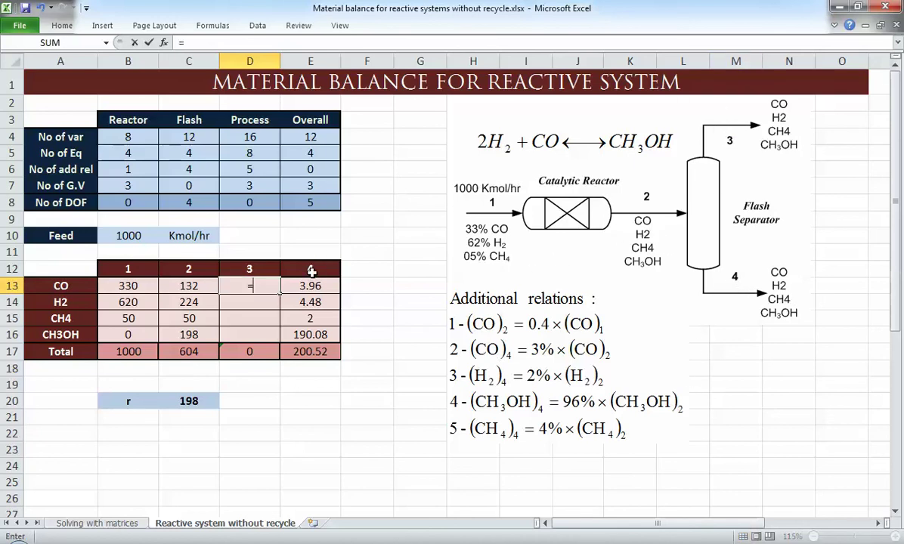
{"action": "key", "text": "Left"}
{"action": "type", "text": "-"}
{"action": "key", "text": "Right"}
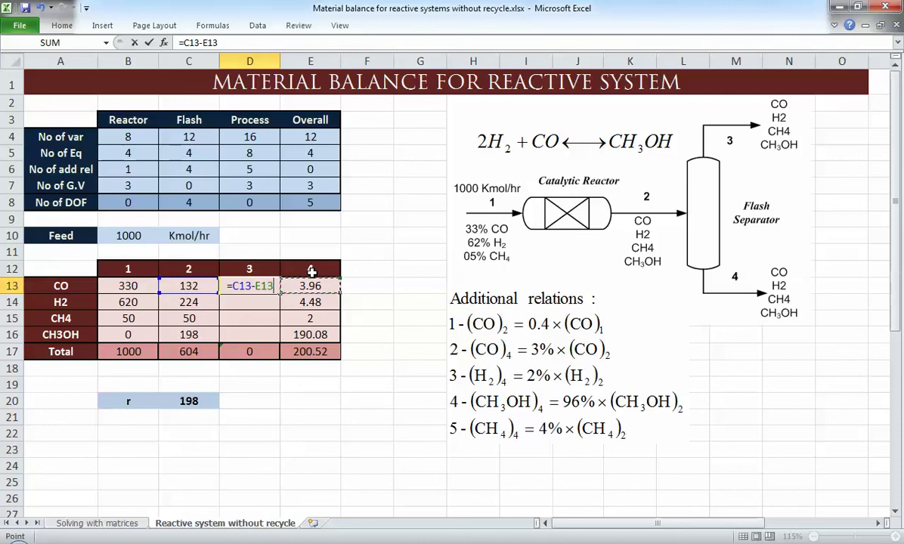
{"action": "key", "text": "ctrl+Return"}
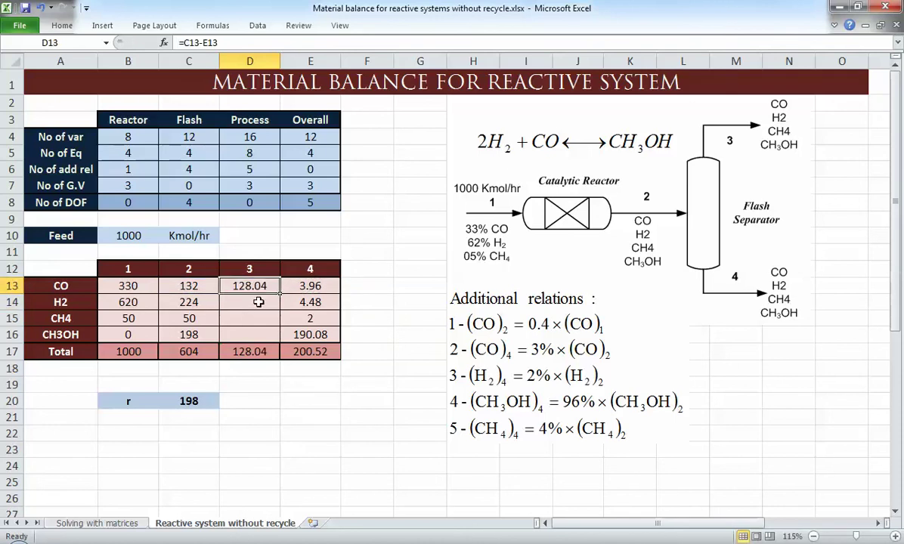
{"action": "key", "text": "ctrl+c"}
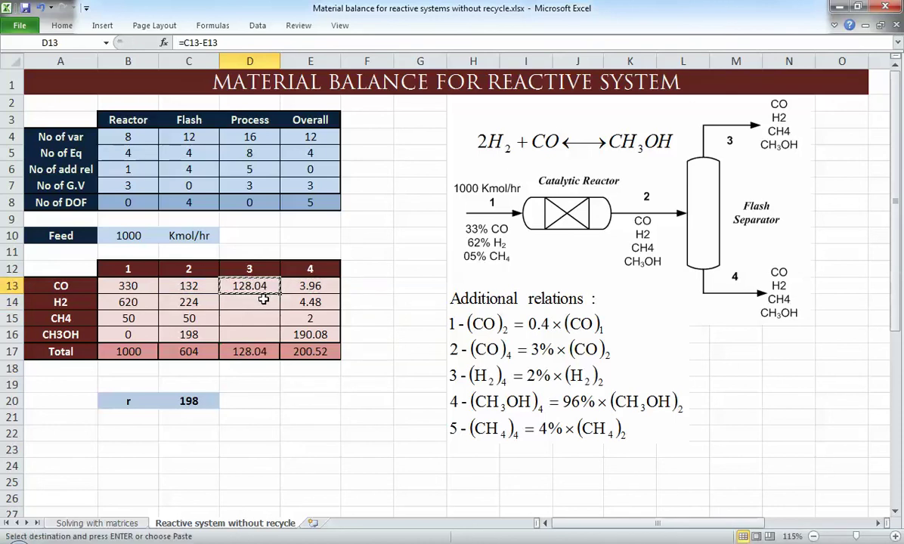
- Paste the formula into D14:D16, giving 219.52, 48 and 7.92, total 403.48
{"action": "left_click_drag", "start_coordinate": [250, 301], "coordinate": [255, 333]}
{"action": "right_click", "coordinate": [257, 334]}
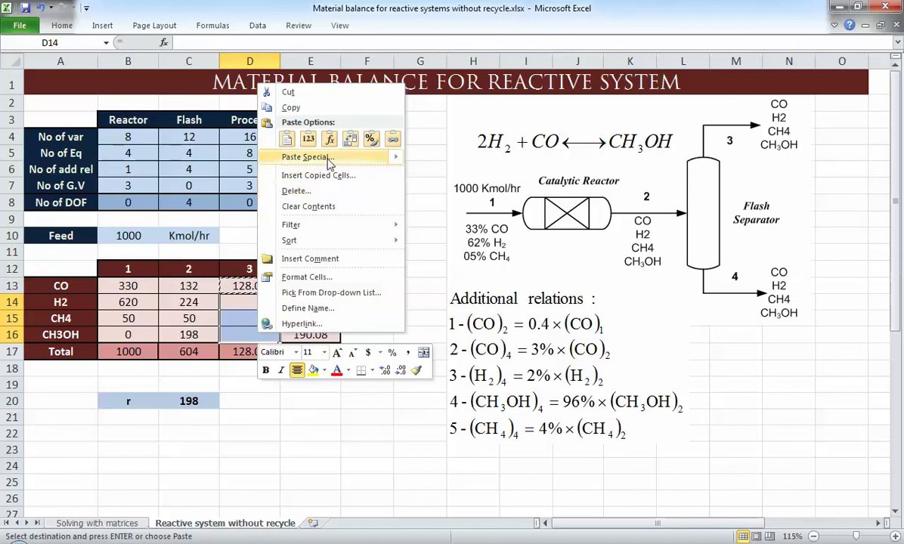
{"action": "left_click", "coordinate": [308, 140]}
{"action": "key", "text": "ctrl+z"}
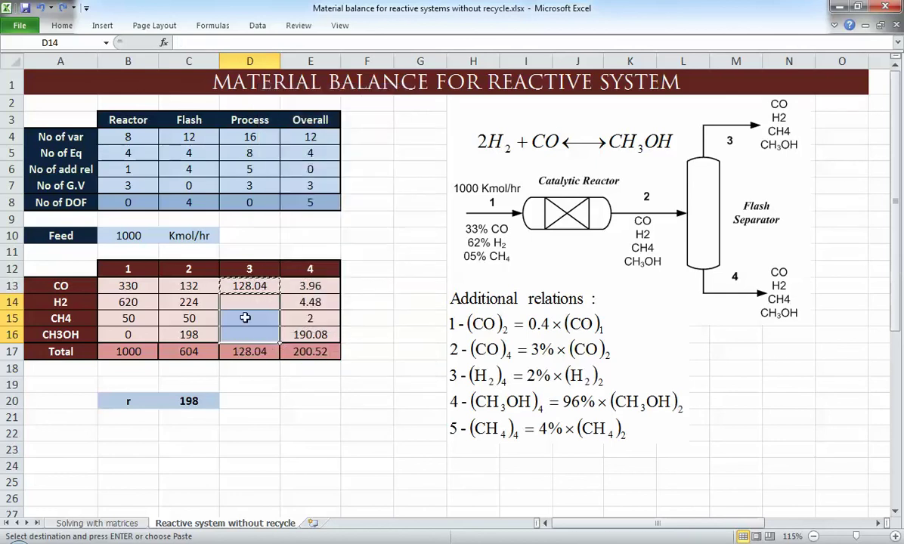
{"action": "right_click", "coordinate": [244, 321]}
{"action": "left_click", "coordinate": [315, 130]}
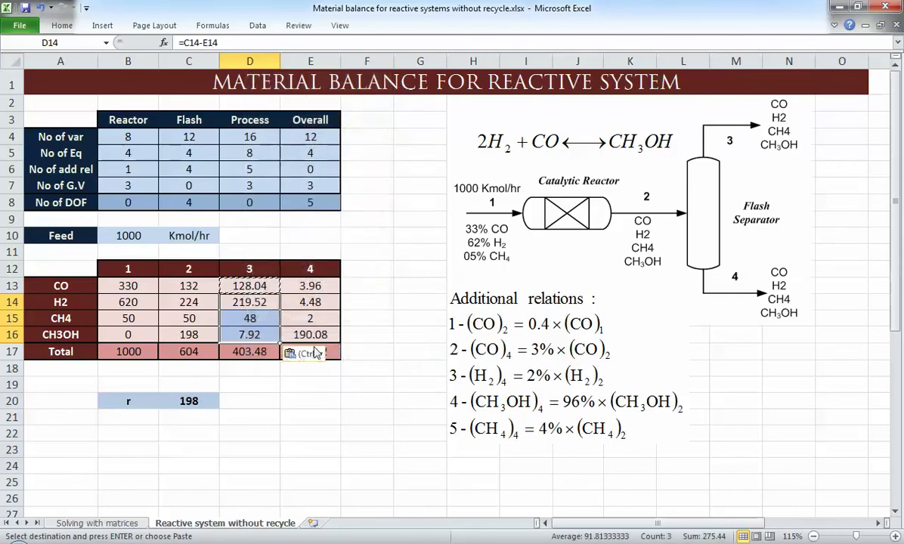
{"action": "left_click", "coordinate": [276, 401]}
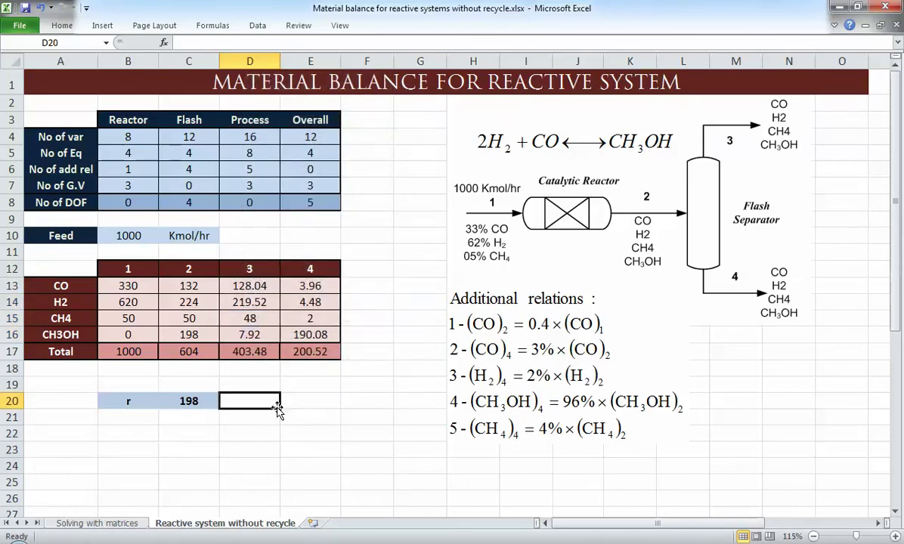